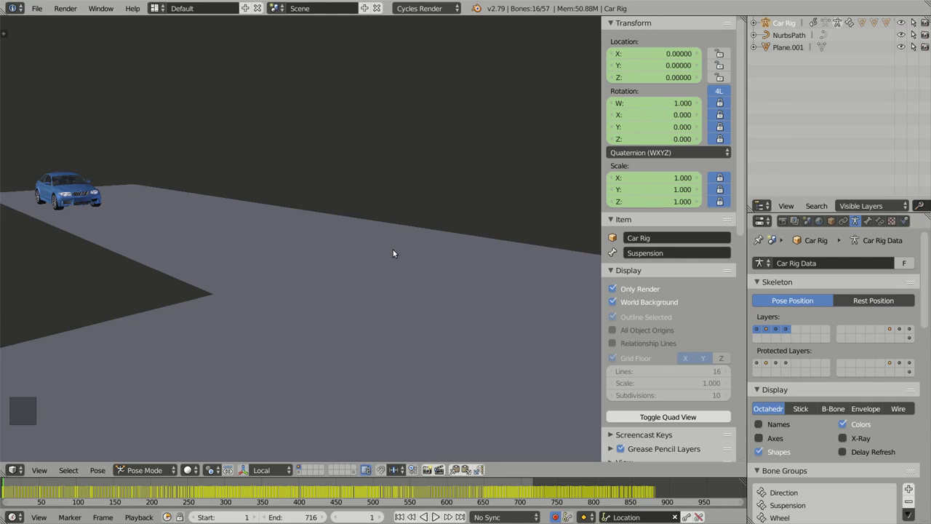
Step: Start playback of the car rig's path animation with Alt+A
{"action": "key", "text": "alt+a"}
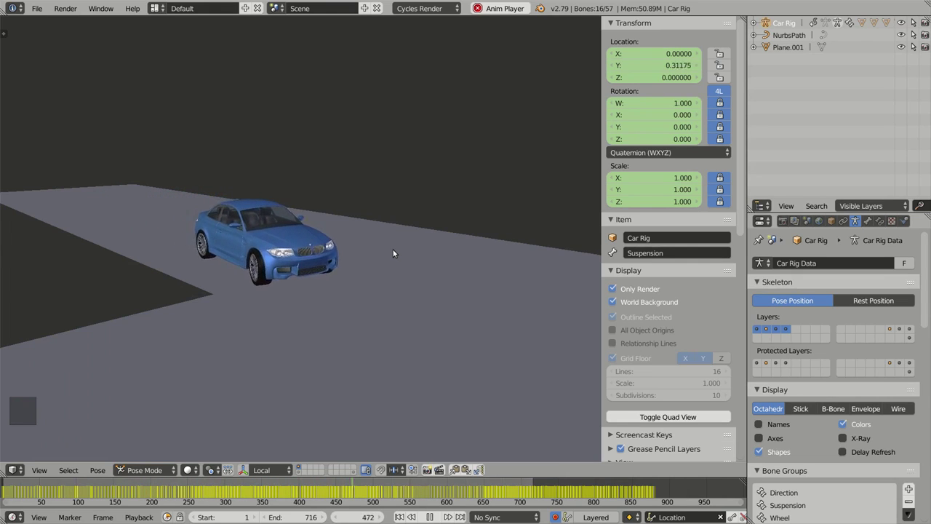
Step: Show the grid, path and rig overlays, then browse the File > Export formats
{"action": "left_click", "coordinate": [639, 288]}
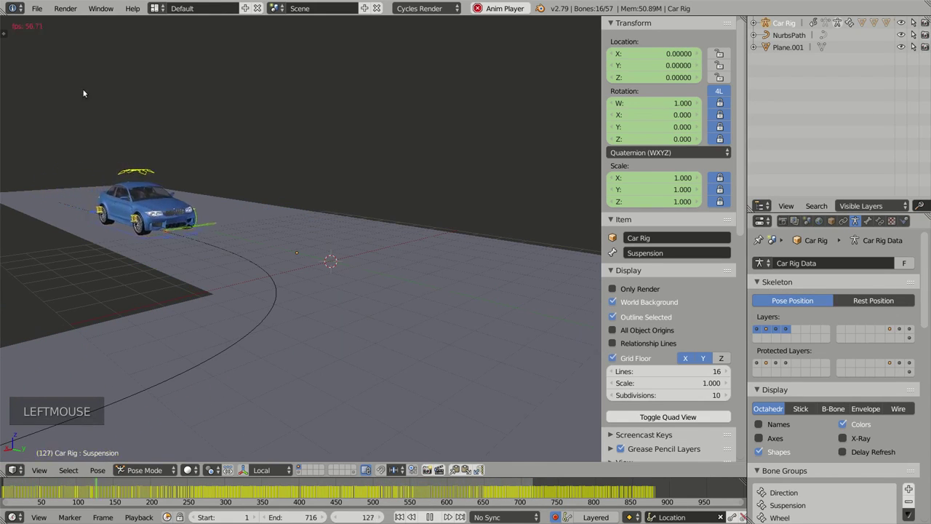
{"action": "left_click", "coordinate": [37, 9]}
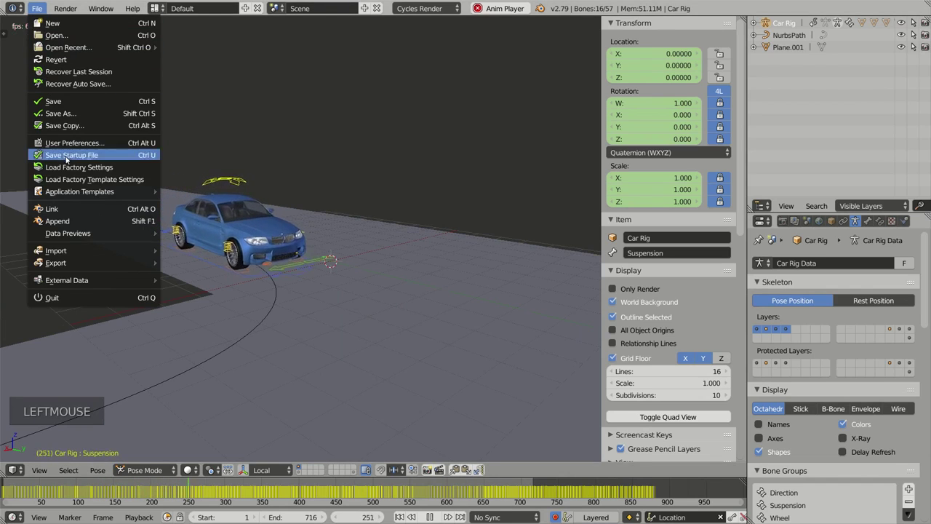
{"action": "mouse_move", "coordinate": [80, 265]}
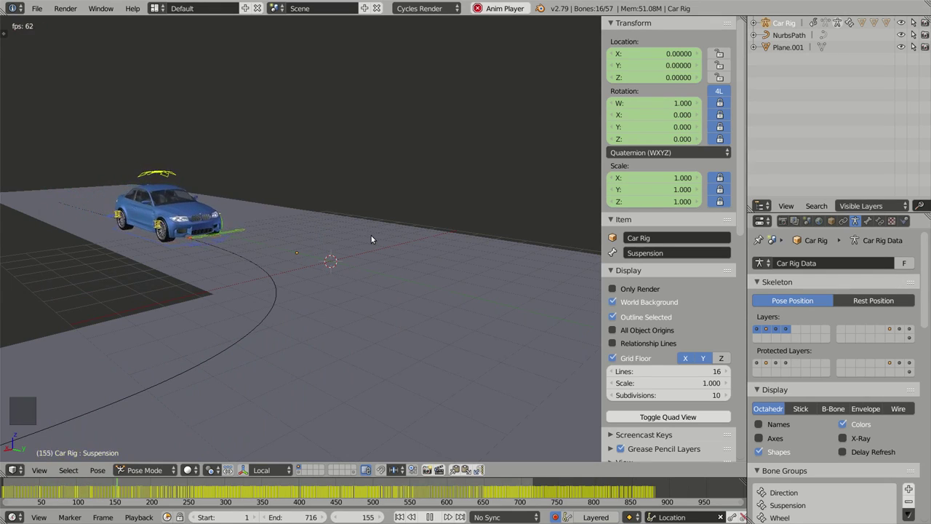
Step: Stop playback and toggle the rig to Object Mode and back into Pose Mode
{"action": "key", "text": "alt+a"}
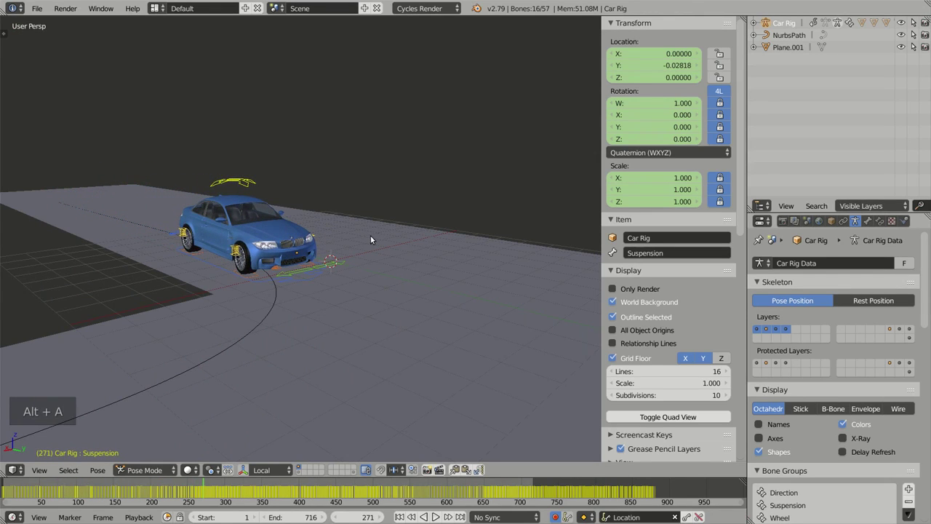
{"action": "key", "text": "ctrl+Tab"}
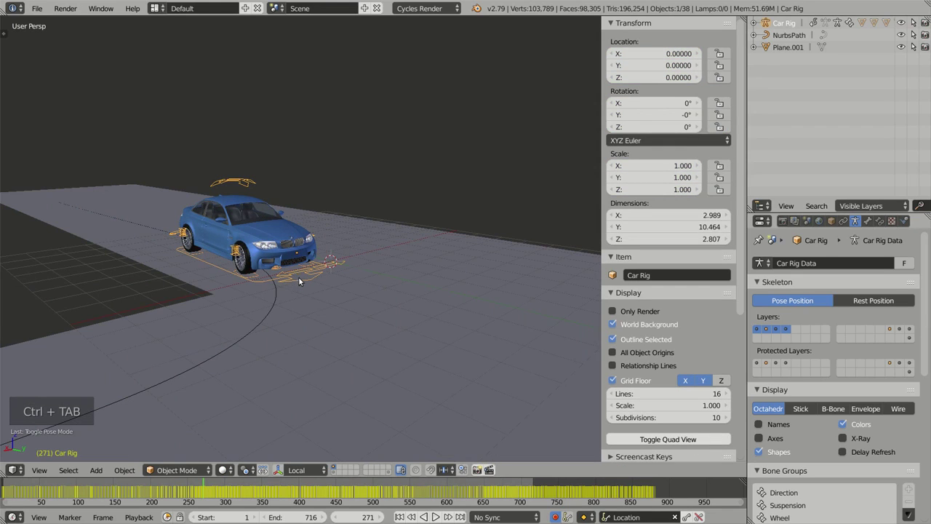
{"action": "key", "text": "ctrl+Tab"}
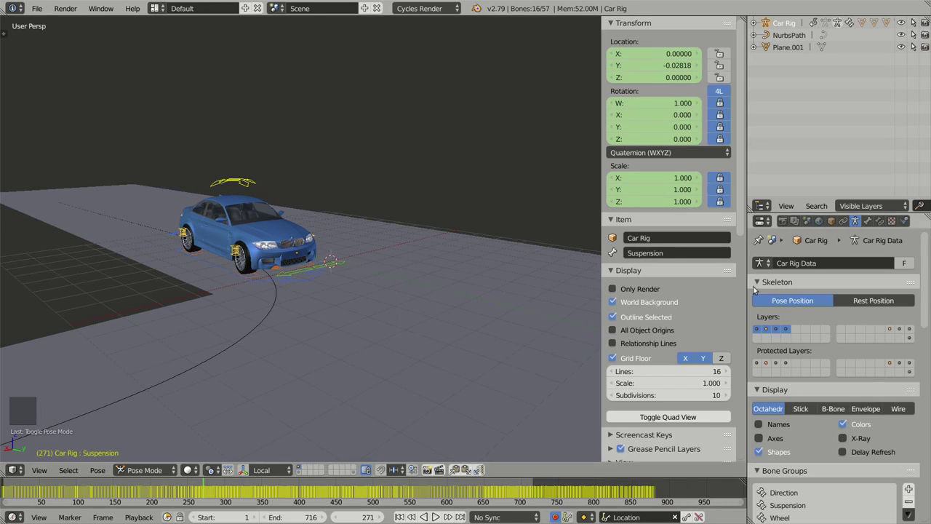
Step: Show only the deformation bone layer in wireframe, then select and frame the DEF-Body bone
{"action": "left_click", "coordinate": [908, 328]}
{"action": "middle_click_drag", "start_coordinate": [387, 274], "coordinate": [311, 251]}
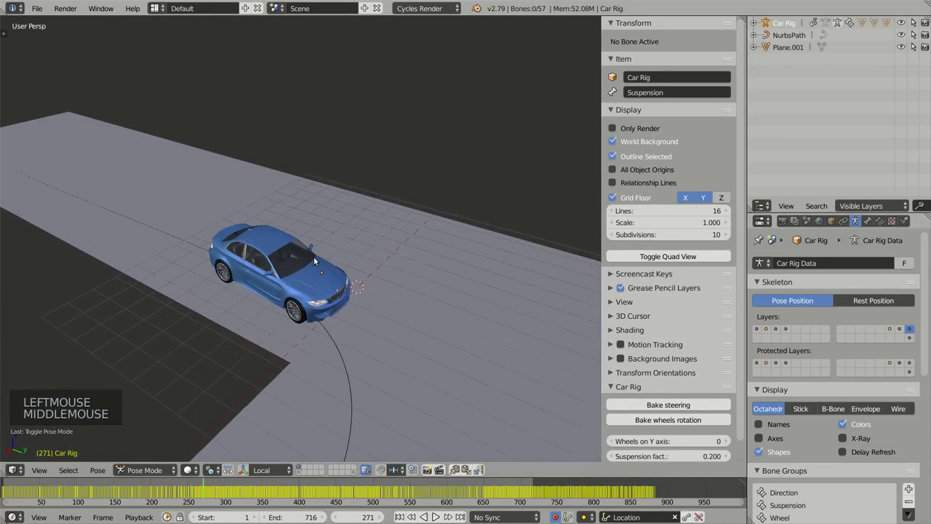
{"action": "key", "text": "z"}
{"action": "scroll", "coordinate": [388, 351], "scroll_direction": "up", "scroll_amount": 7}
{"action": "middle_click_drag", "start_coordinate": [387, 353], "coordinate": [374, 335], "text": "ctrl"}
{"action": "right_click", "coordinate": [213, 253]}
{"action": "key", "text": "KP_Decimal"}
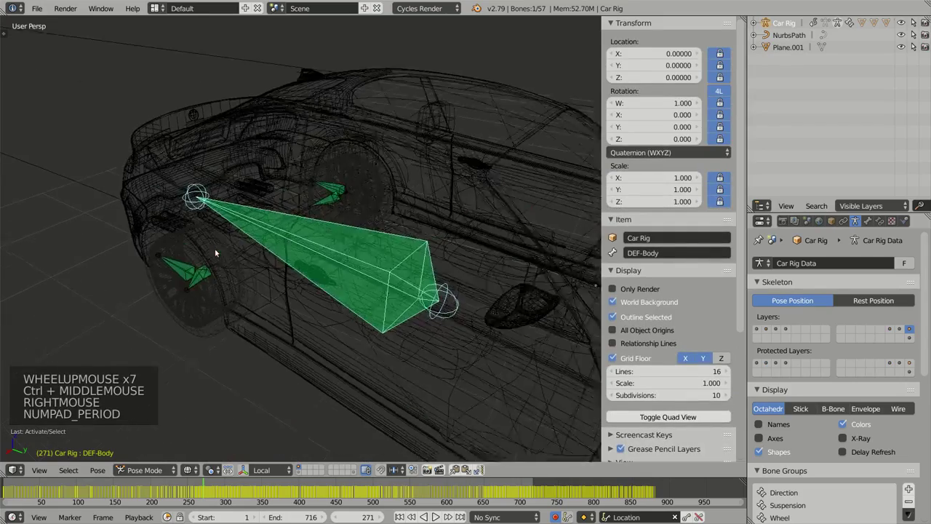
{"action": "middle_click_drag", "start_coordinate": [218, 258], "coordinate": [395, 301]}
{"action": "scroll", "coordinate": [437, 313], "scroll_direction": "down", "scroll_amount": 4}
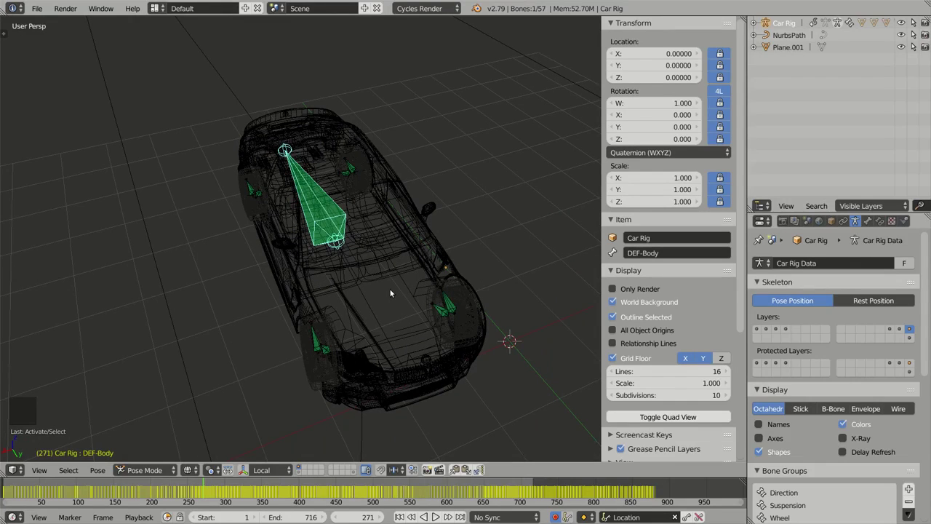
Step: Select all nine deformation bones and orbit around the car to inspect them
{"action": "key", "text": "a"}
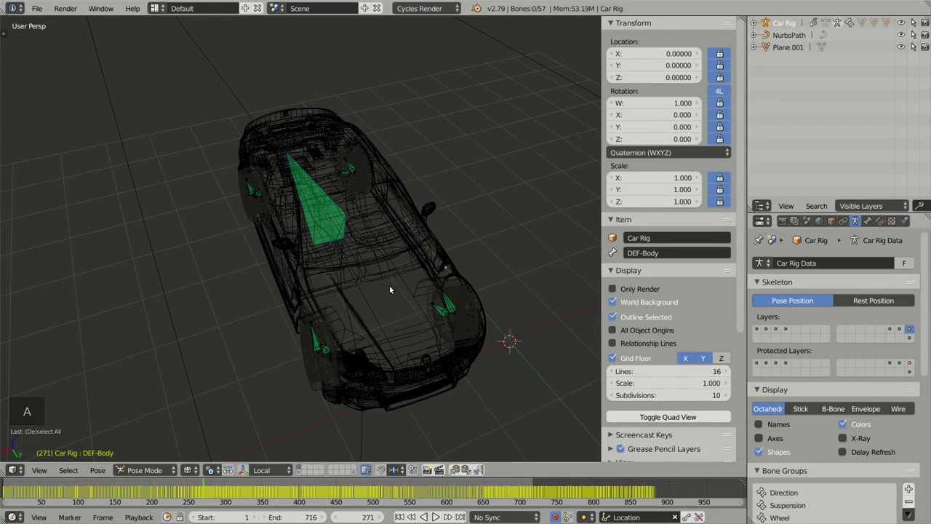
{"action": "middle_click_drag", "start_coordinate": [389, 290], "coordinate": [366, 294]}
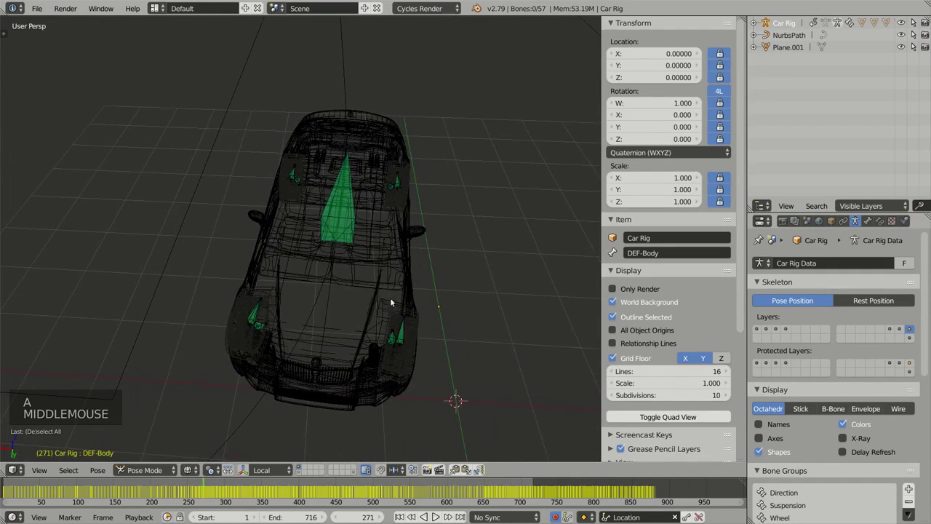
{"action": "key", "text": "a"}
{"action": "middle_click_drag", "start_coordinate": [434, 303], "coordinate": [372, 299]}
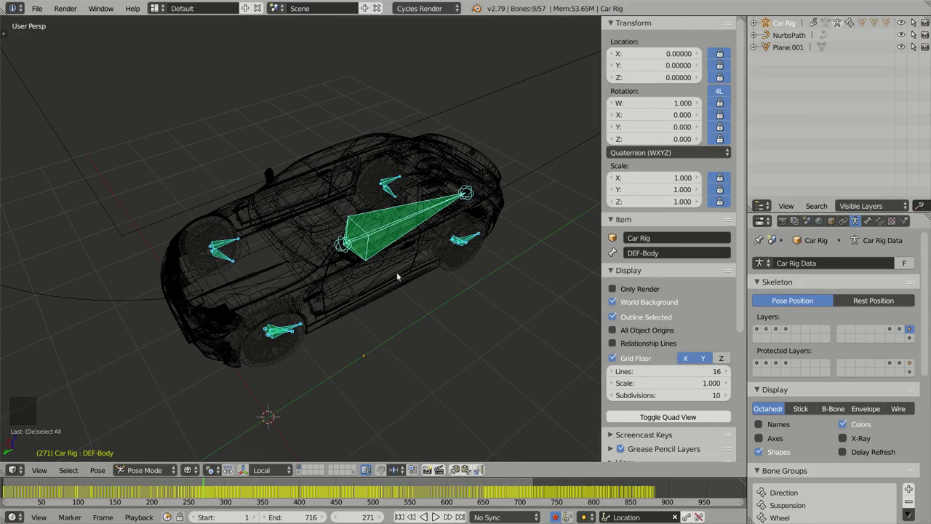
{"action": "middle_click_drag", "start_coordinate": [388, 270], "coordinate": [473, 218]}
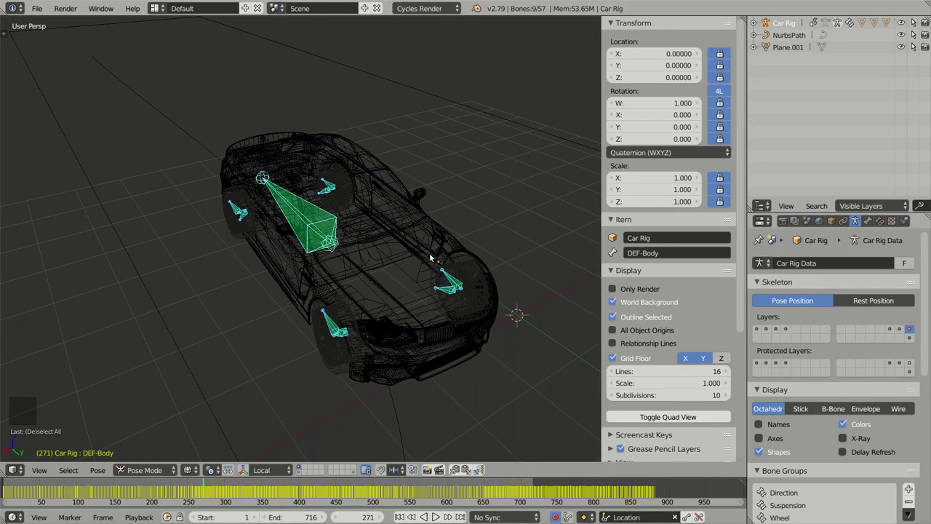
Step: Switch the rig to Object Mode and search for 'bake action', then cancel the search
{"action": "key", "text": "ctrl+Tab"}
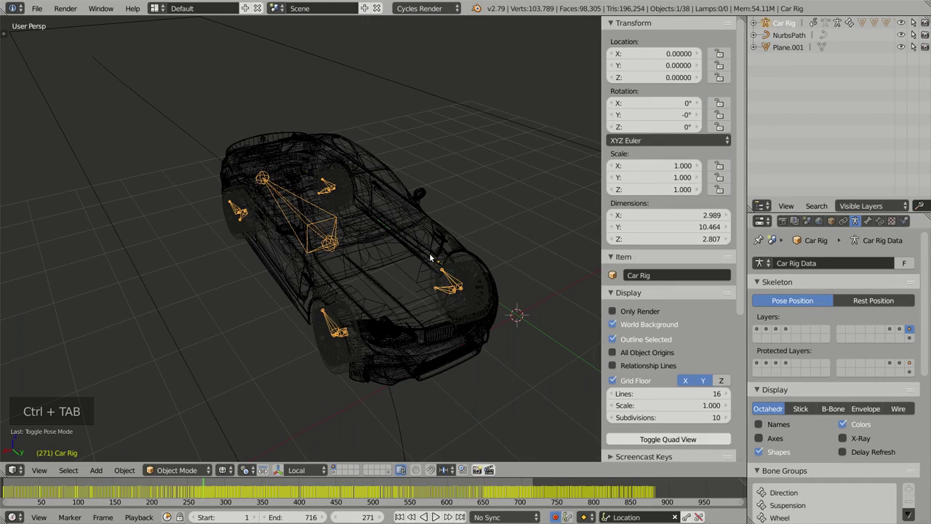
{"action": "key", "text": "space"}
{"action": "type", "text": "b"}
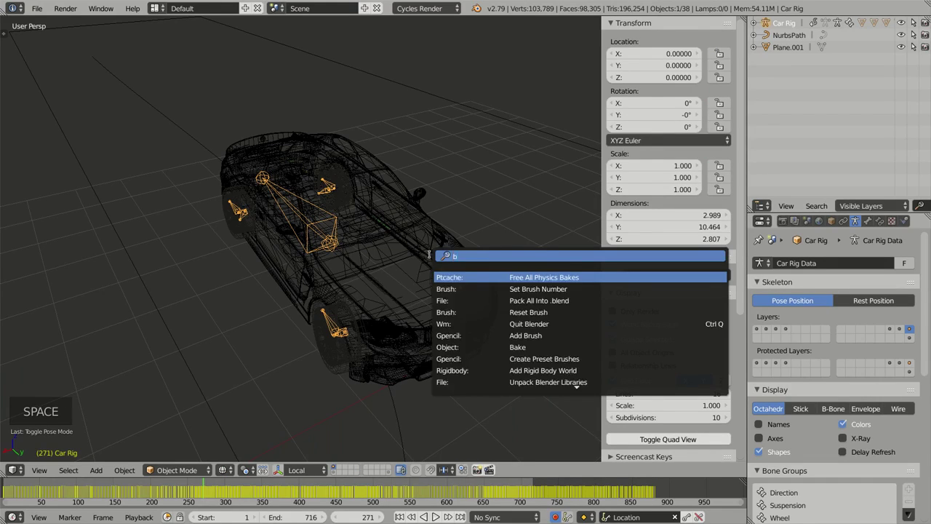
{"action": "type", "text": "ake actui"}
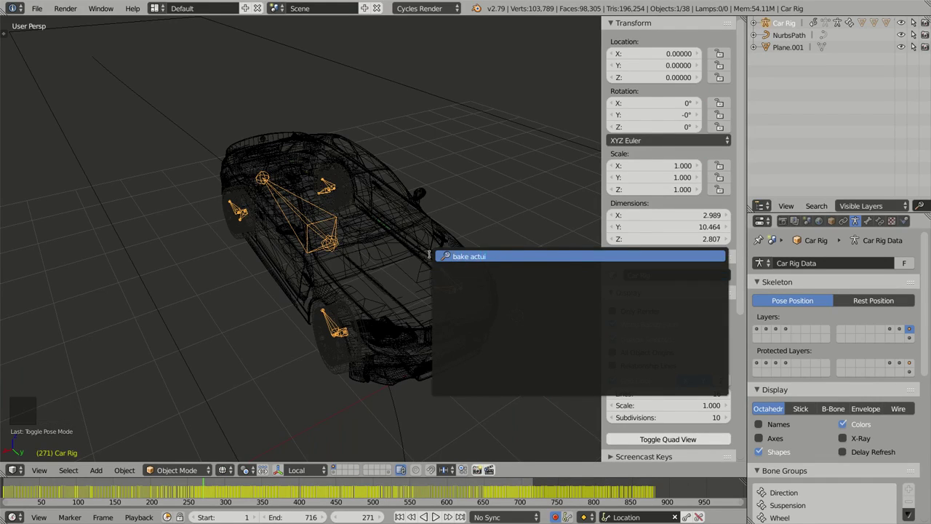
{"action": "key", "text": "BackSpace"}
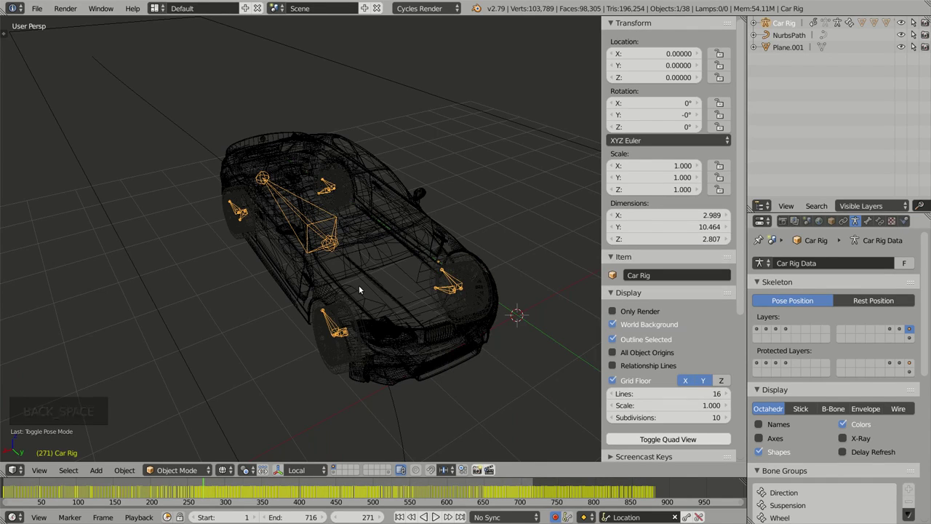
{"action": "key", "text": "t"}
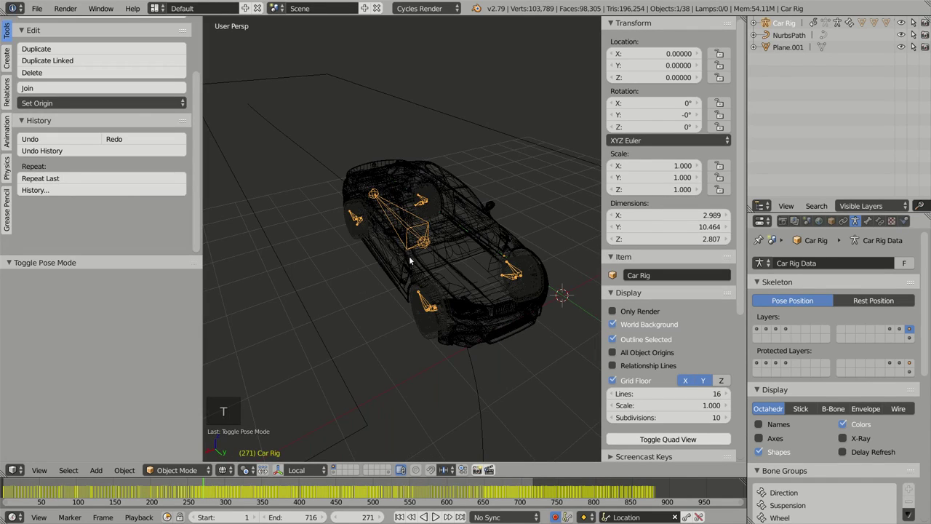
Step: Launch Bake Action from the operator search and drag its options over the car
{"action": "left_click", "coordinate": [6, 137]}
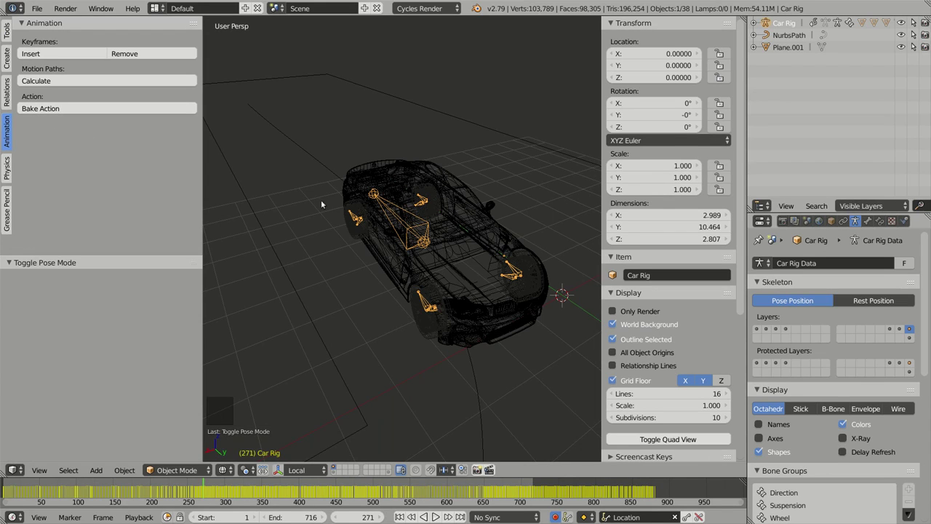
{"action": "key", "text": "t"}
{"action": "key", "text": "space"}
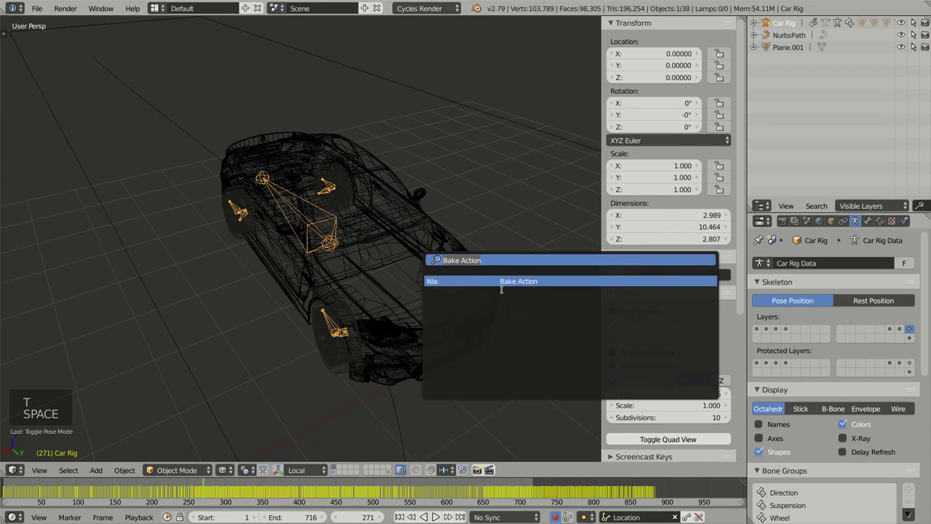
{"action": "left_click", "coordinate": [522, 281]}
{"action": "left_click_drag", "start_coordinate": [522, 283], "coordinate": [397, 172]}
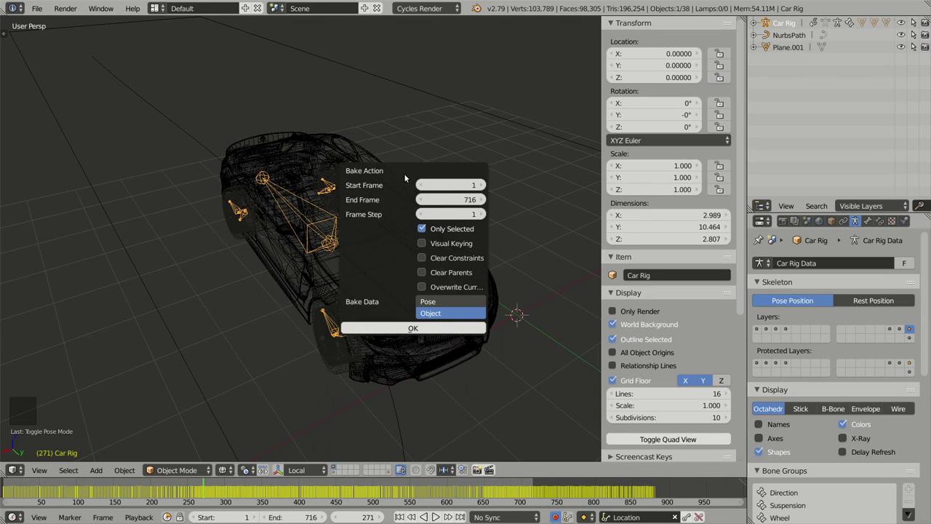
Step: Bake frames 1–716 with Visual Keying and Clear Parents enabled, then confirm with OK
{"action": "left_click", "coordinate": [471, 200]}
{"action": "key", "text": "Return"}
{"action": "left_click", "coordinate": [422, 244]}
{"action": "left_click", "coordinate": [422, 272]}
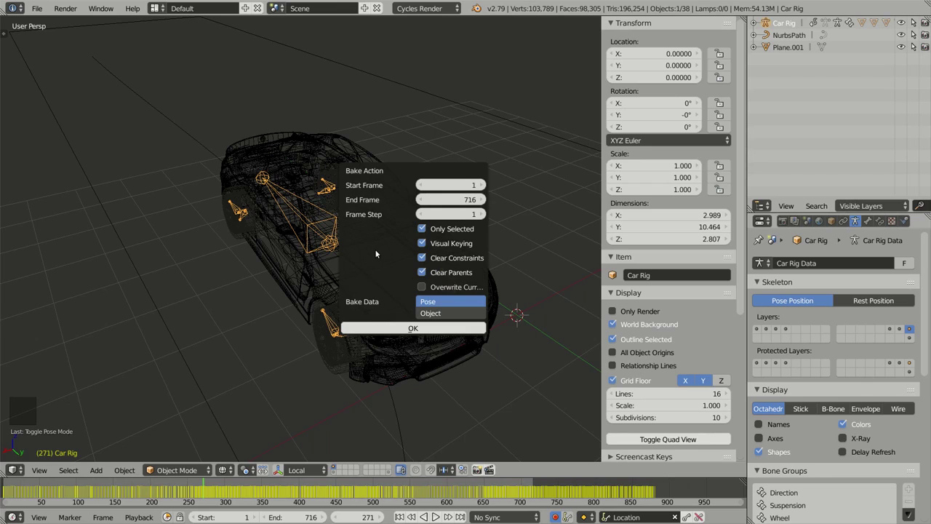
{"action": "left_click", "coordinate": [414, 328]}
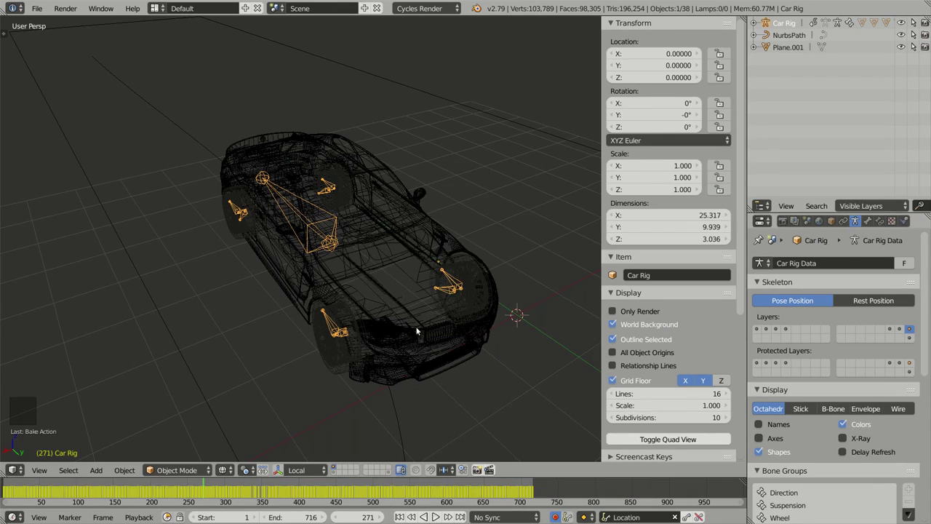
Step: In solid shading, replay the baked animation from frame 1 and stop at frame 239
{"action": "scroll", "coordinate": [410, 329], "scroll_direction": "down", "scroll_amount": 4}
{"action": "middle_click_drag", "start_coordinate": [411, 329], "coordinate": [416, 264], "text": "shift"}
{"action": "key", "text": "z"}
{"action": "scroll", "coordinate": [417, 291], "scroll_direction": "up", "scroll_amount": 2}
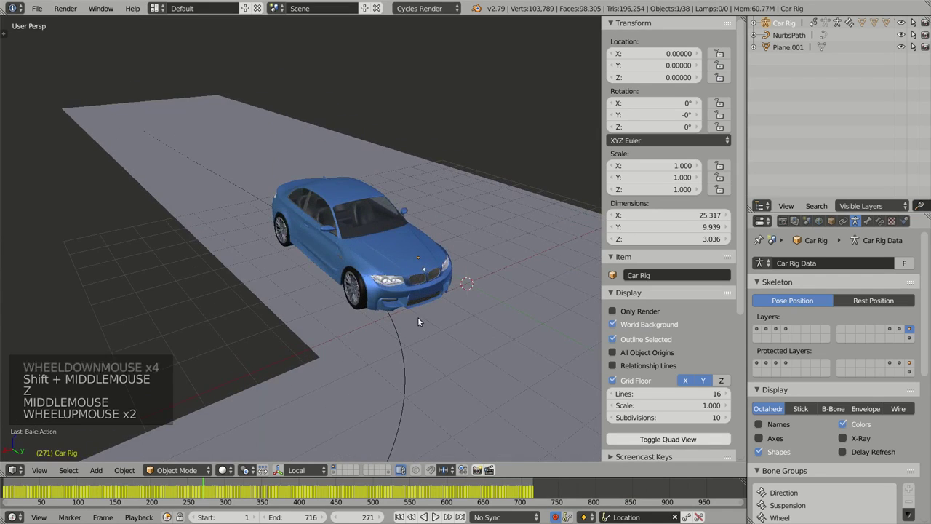
{"action": "key", "text": "alt+a"}
{"action": "middle_click_drag", "start_coordinate": [417, 317], "coordinate": [426, 291], "text": "shift"}
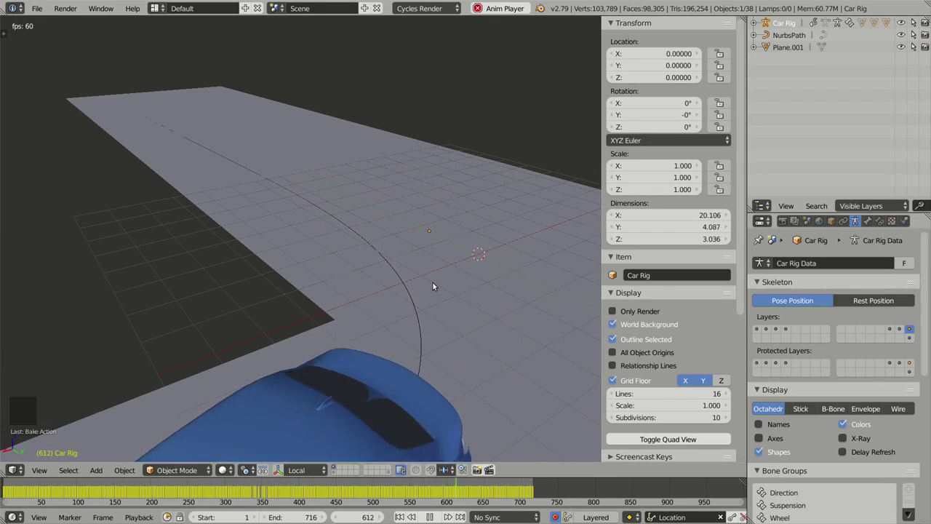
{"action": "key", "text": "alt+a"}
{"action": "key", "text": "shift+Left"}
{"action": "key", "text": "alt+a"}
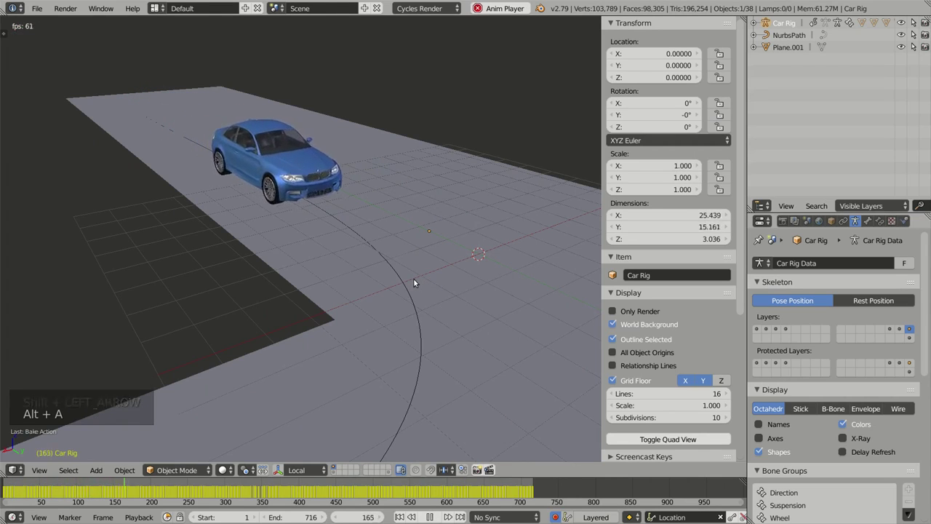
{"action": "key", "text": "alt+a"}
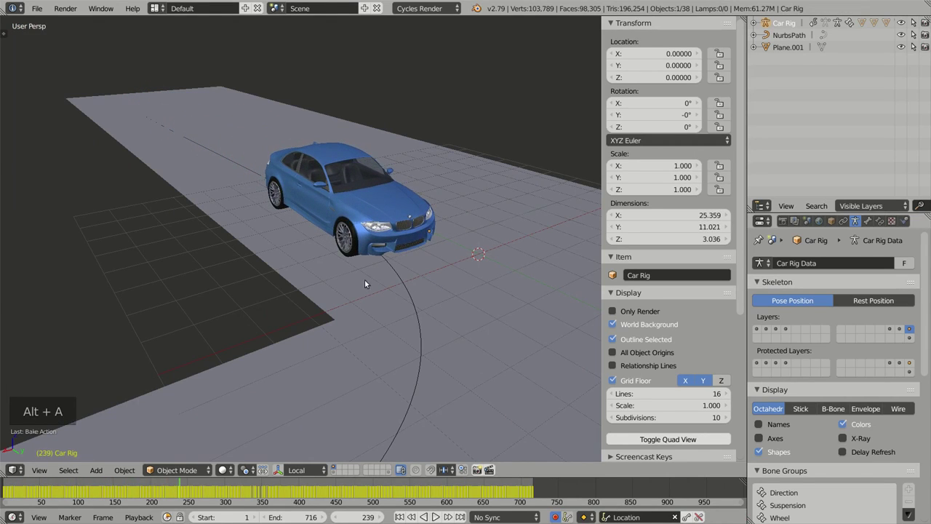
{"action": "middle_click_drag", "start_coordinate": [365, 283], "coordinate": [368, 281]}
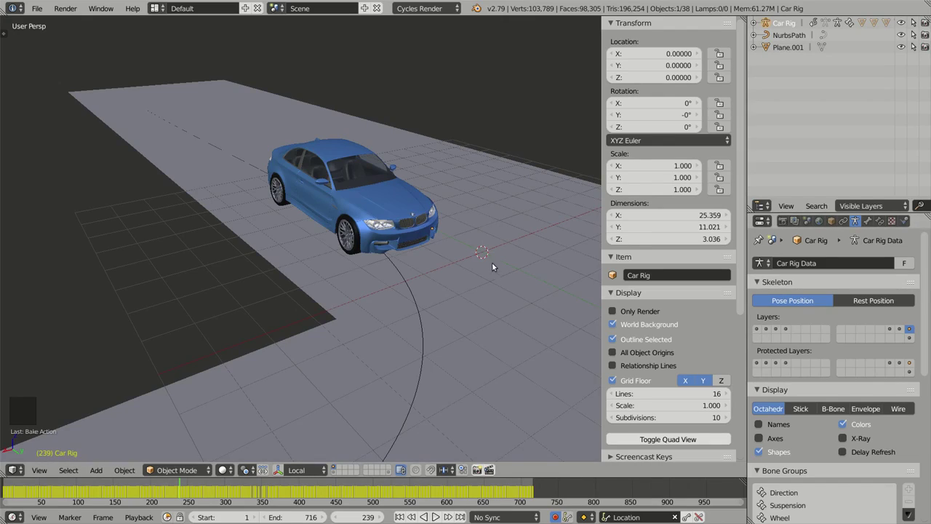
Step: Switch to wireframe and put the car rig into Edit Mode
{"action": "key", "text": "z"}
{"action": "scroll", "coordinate": [429, 251], "scroll_direction": "up", "scroll_amount": 4}
{"action": "scroll", "coordinate": [413, 241], "scroll_direction": "up", "scroll_amount": 2}
{"action": "middle_click_drag", "start_coordinate": [413, 241], "coordinate": [280, 224], "text": "shift"}
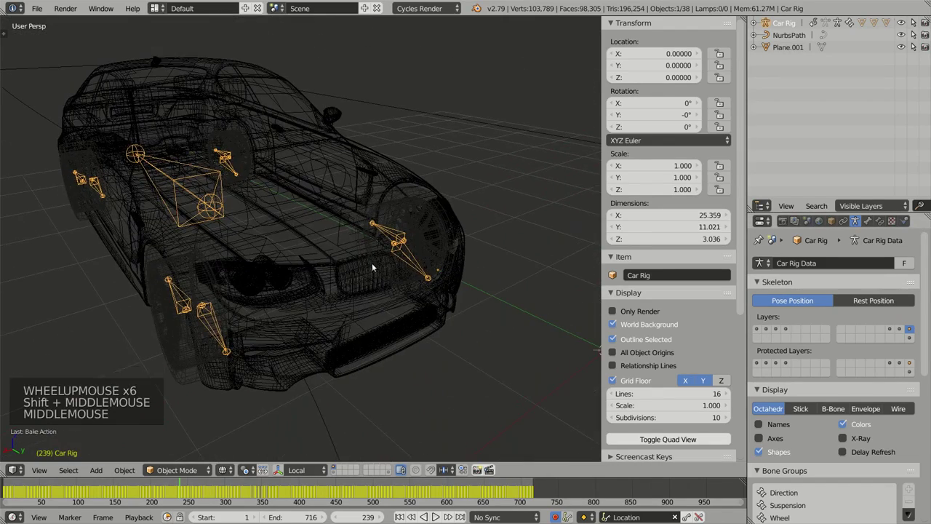
{"action": "key", "text": "Tab"}
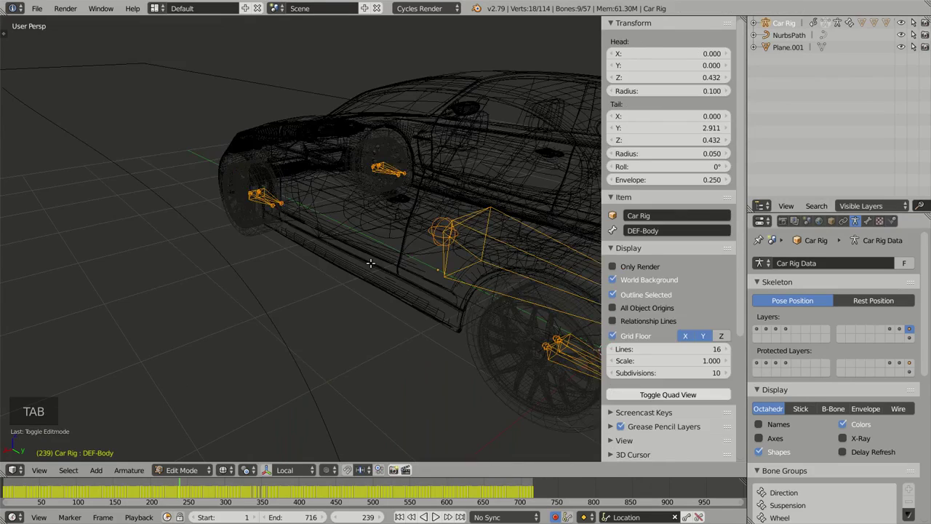
{"action": "scroll", "coordinate": [513, 261], "scroll_direction": "down", "scroll_amount": 6}
{"action": "middle_click_drag", "start_coordinate": [514, 261], "coordinate": [457, 250]}
{"action": "scroll", "coordinate": [473, 251], "scroll_direction": "up", "scroll_amount": 4}
{"action": "scroll", "coordinate": [473, 251], "scroll_direction": "up", "scroll_amount": 1, "text": "shift"}
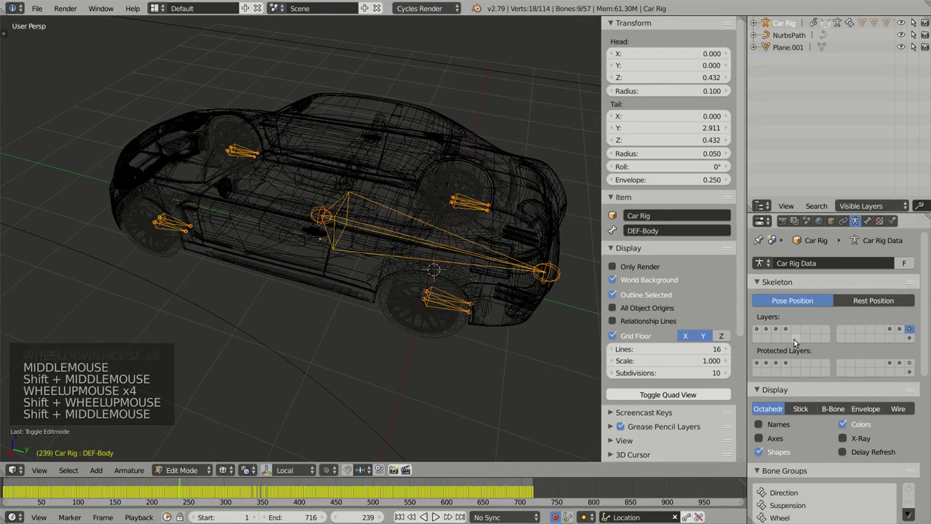
Step: Make all remaining bone layers visible alongside the deformation layer
{"action": "left_click", "coordinate": [757, 329], "text": "shift"}
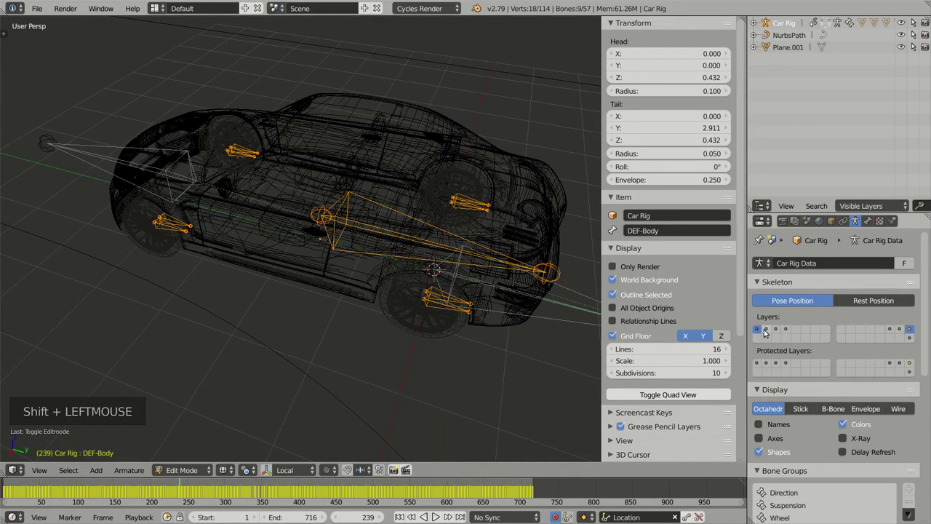
{"action": "left_click", "coordinate": [766, 329], "text": "shift"}
{"action": "left_click", "coordinate": [775, 329], "text": "shift"}
{"action": "left_click", "coordinate": [785, 330], "text": "shift"}
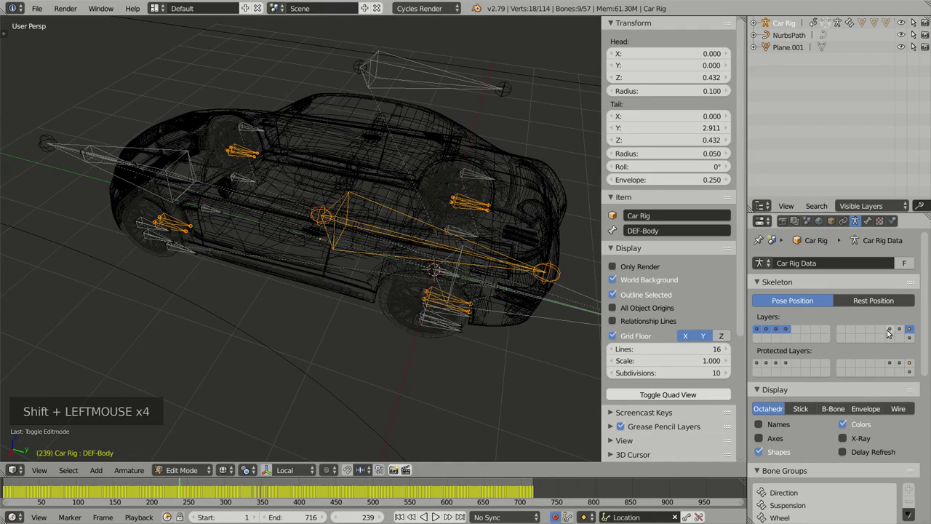
{"action": "left_click", "coordinate": [889, 329], "text": "shift"}
{"action": "left_click", "coordinate": [899, 329], "text": "shift"}
{"action": "left_click", "coordinate": [909, 338], "text": "shift"}
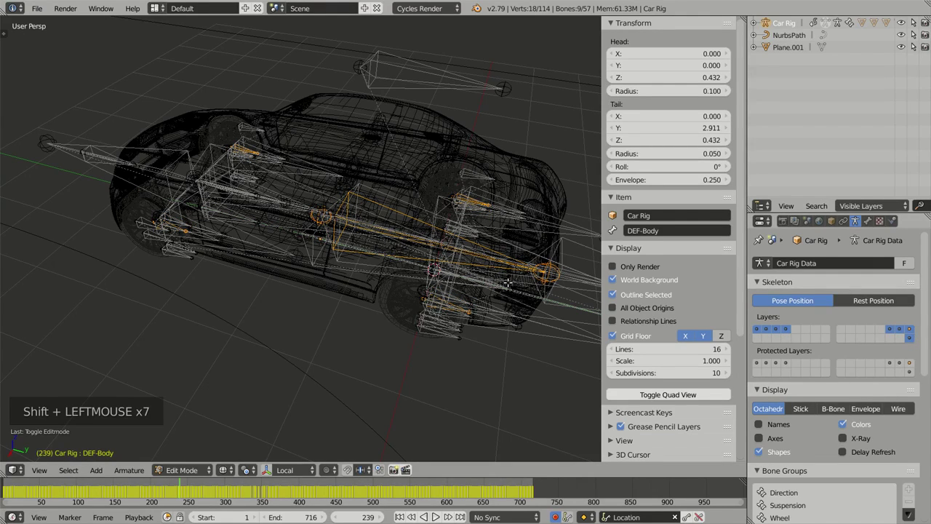
Step: Invert the selection to the non-deform bones and delete them, keeping nine bones
{"action": "key", "text": "ctrl+i"}
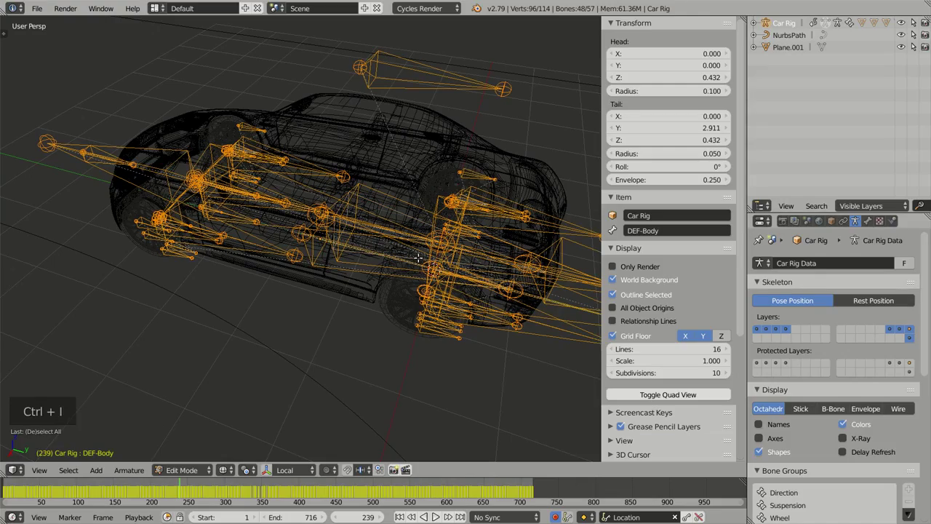
{"action": "mouse_move", "coordinate": [398, 242]}
{"action": "middle_mouse_down"}
{"action": "mouse_move", "coordinate": [457, 253]}
{"action": "mouse_move", "coordinate": [410, 204]}
{"action": "mouse_move", "coordinate": [437, 271]}
{"action": "mouse_move", "coordinate": [393, 211]}
{"action": "mouse_move", "coordinate": [408, 244]}
{"action": "middle_mouse_up"}
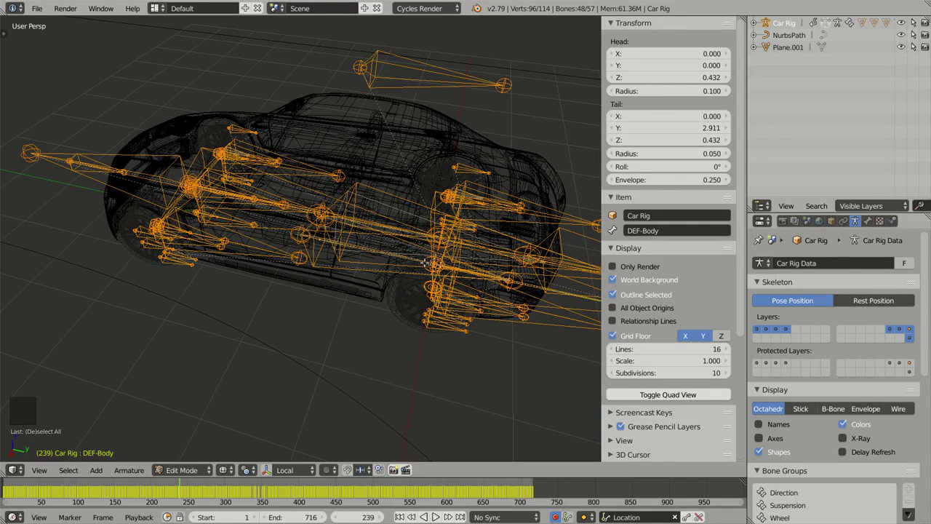
{"action": "key", "text": "x"}
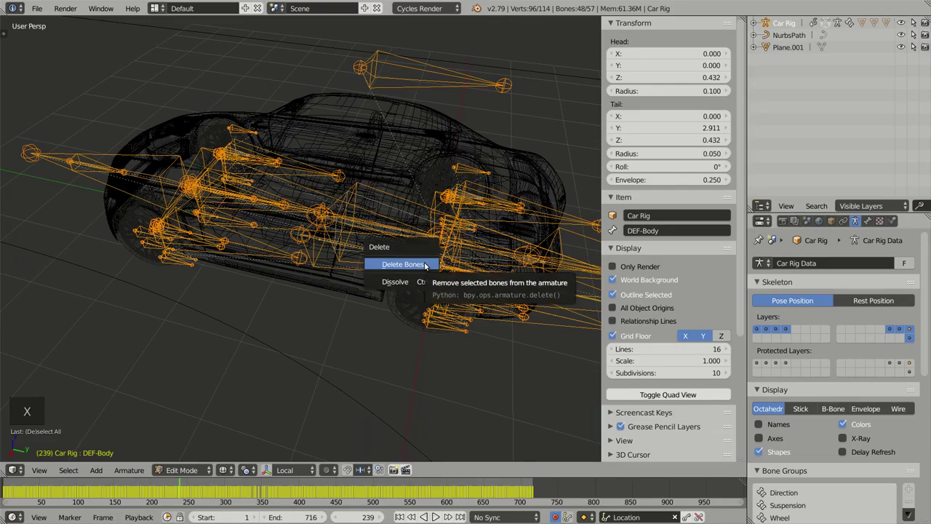
{"action": "left_click", "coordinate": [424, 263]}
{"action": "middle_click_drag", "start_coordinate": [424, 263], "coordinate": [395, 242]}
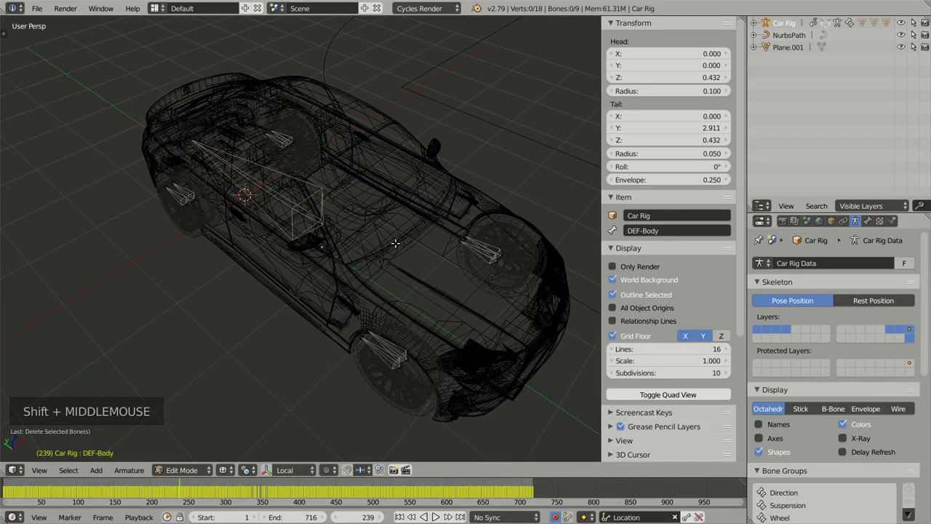
Step: Return to Object Mode, play the 9-bone rig's animation, and compare solid and wireframe shading
{"action": "key", "text": "Tab"}
{"action": "scroll", "coordinate": [395, 243], "scroll_direction": "down", "scroll_amount": 5}
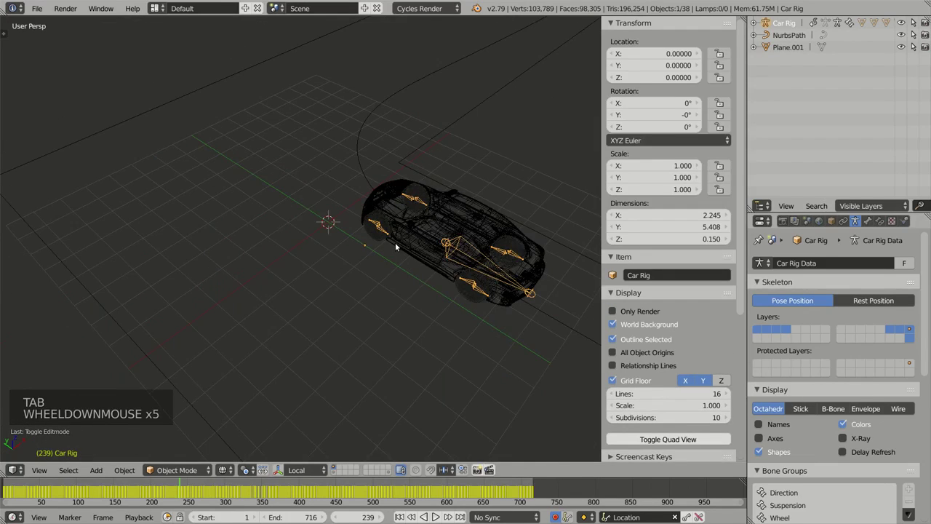
{"action": "key", "text": "z"}
{"action": "mouse_move", "coordinate": [386, 244]}
{"action": "middle_mouse_down"}
{"action": "mouse_move", "coordinate": [550, 254]}
{"action": "mouse_move", "coordinate": [419, 218]}
{"action": "mouse_move", "coordinate": [429, 247]}
{"action": "middle_mouse_up"}
{"action": "scroll", "coordinate": [420, 218], "scroll_direction": "down", "scroll_amount": 2}
{"action": "mouse_move", "coordinate": [429, 247]}
{"action": "middle_mouse_down"}
{"action": "mouse_move", "coordinate": [420, 238]}
{"action": "mouse_move", "coordinate": [436, 261]}
{"action": "middle_mouse_up"}
{"action": "key", "text": "alt+a"}
{"action": "scroll", "coordinate": [436, 261], "scroll_direction": "up", "scroll_amount": 4}
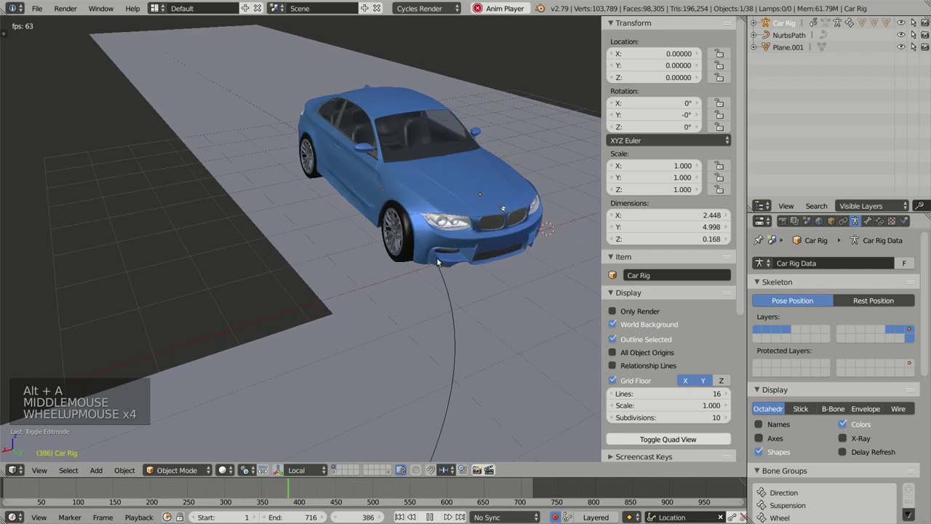
{"action": "scroll", "coordinate": [437, 262], "scroll_direction": "down", "scroll_amount": 2}
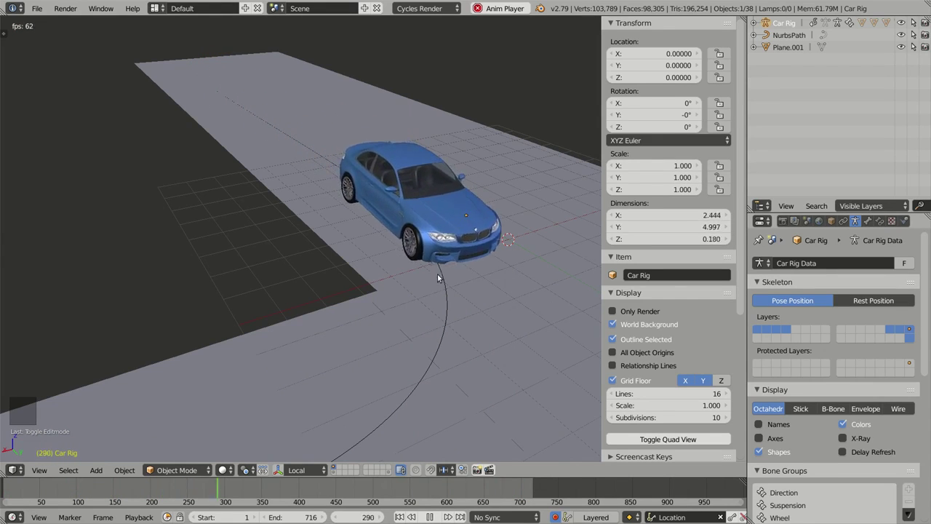
{"action": "key", "text": "z"}
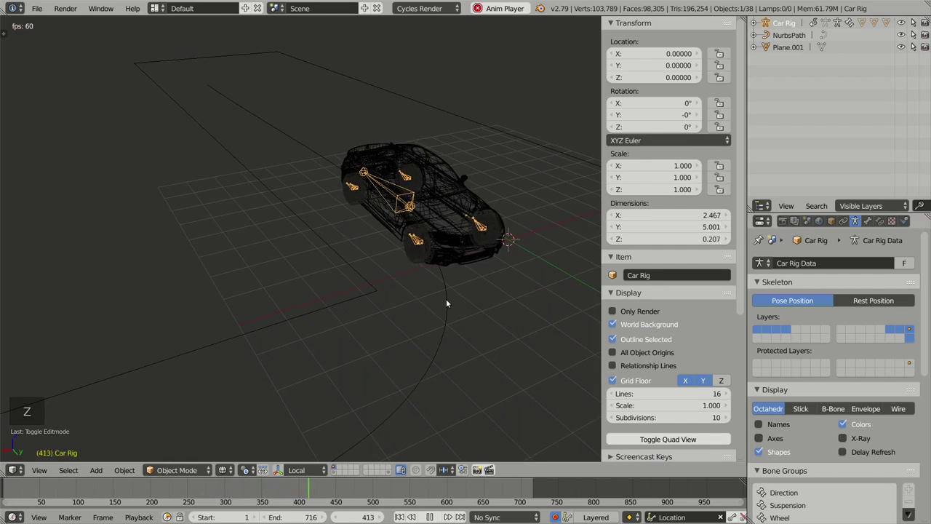
{"action": "key", "text": "z"}
{"action": "key", "text": "z"}
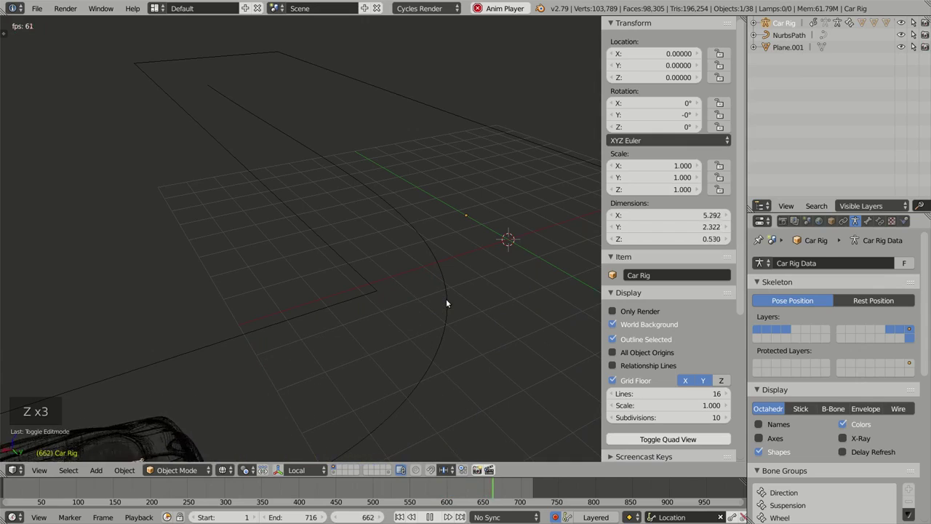